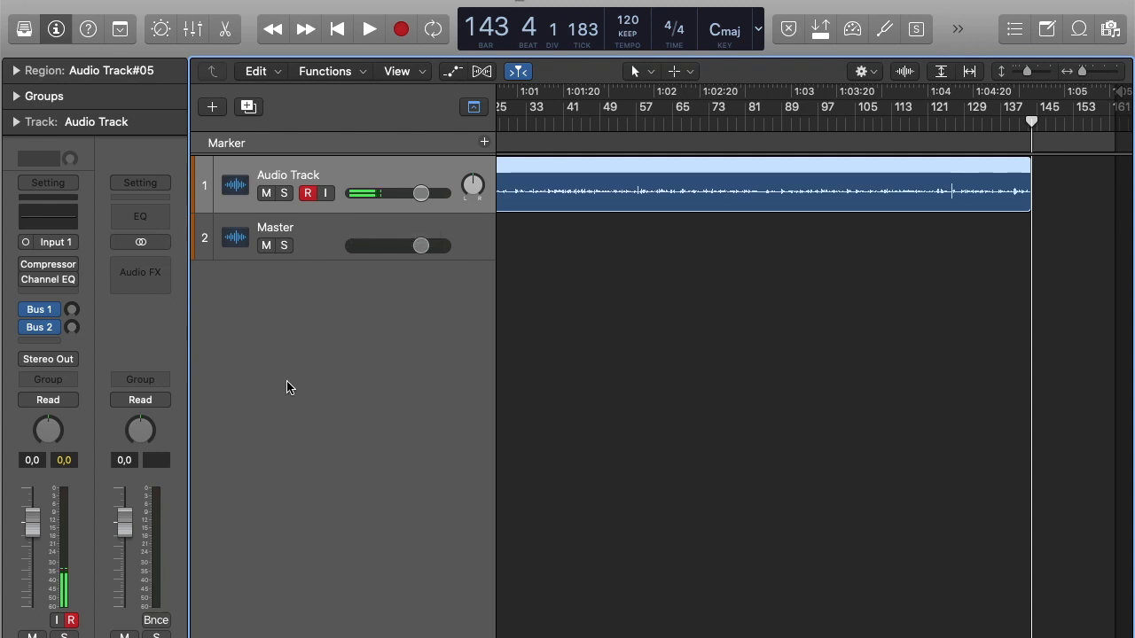
Hide the Inspector and start a new Software Instrument track using Komplete Kontrol.
{"action": "left_click", "coordinate": [55, 29]}
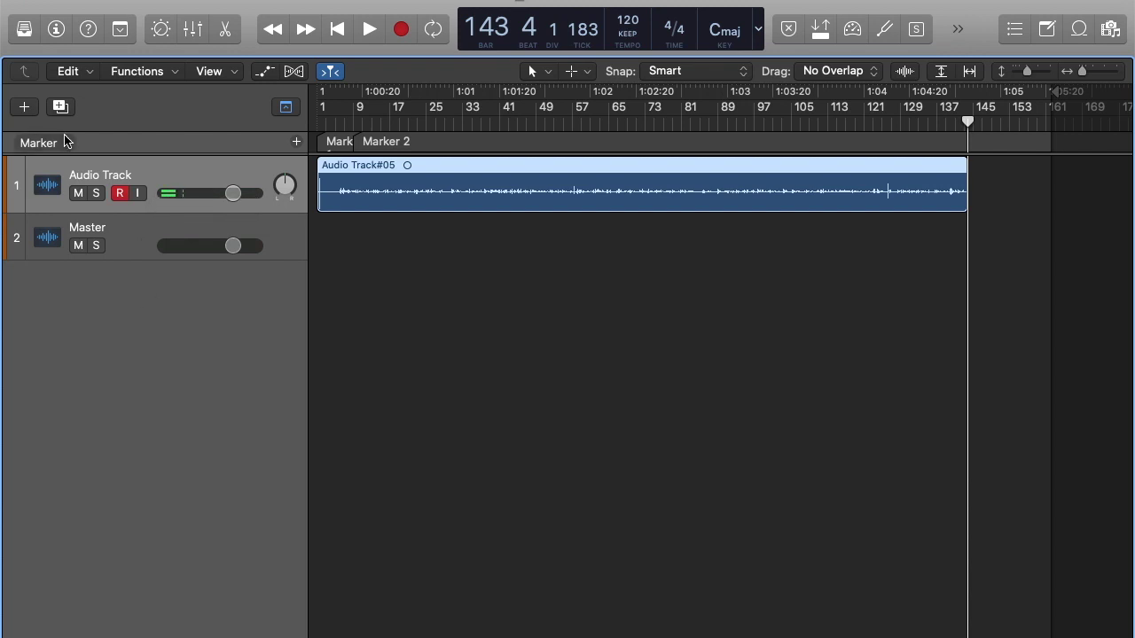
{"action": "left_click", "coordinate": [25, 107]}
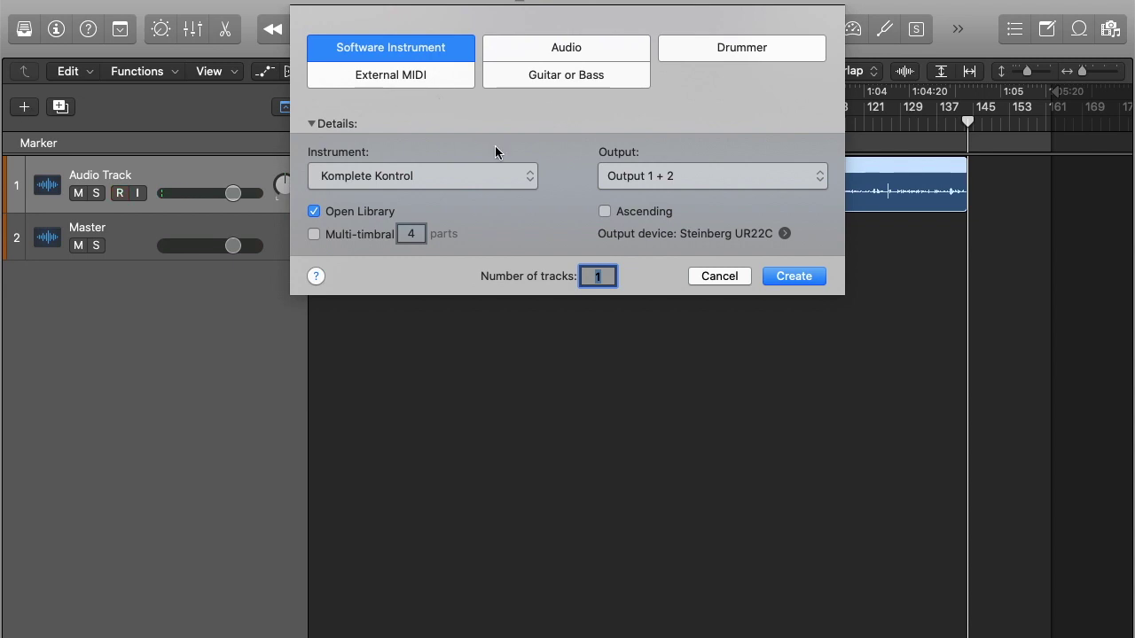
Create a new software instrument track with Komplete Kontrol as its instrument.
{"action": "left_click", "coordinate": [502, 180]}
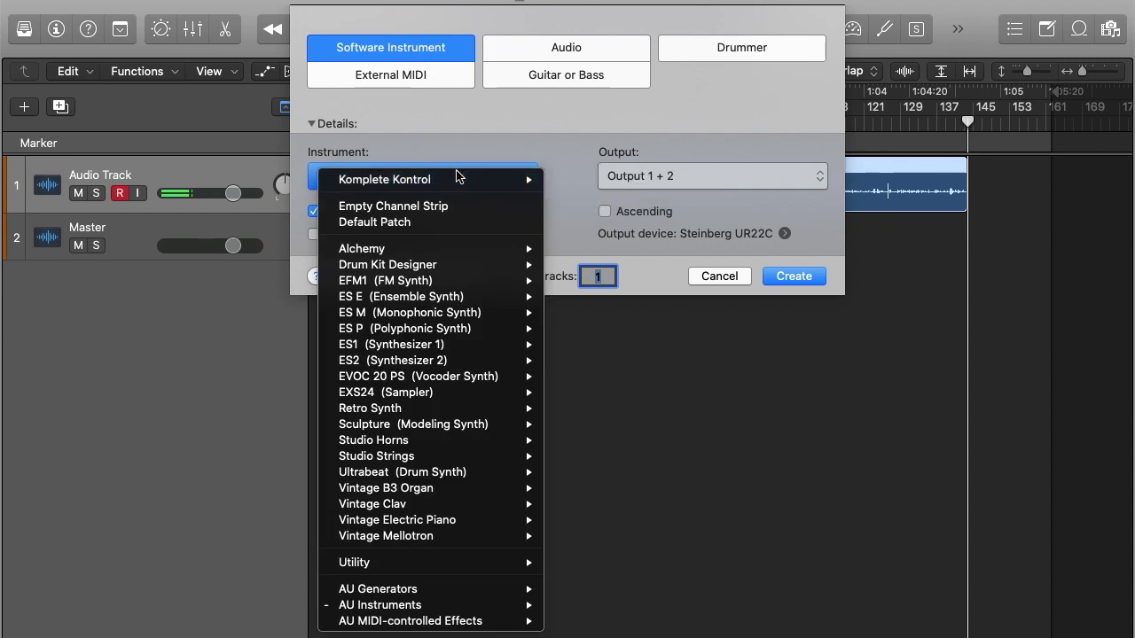
{"action": "mouse_move", "coordinate": [447, 188]}
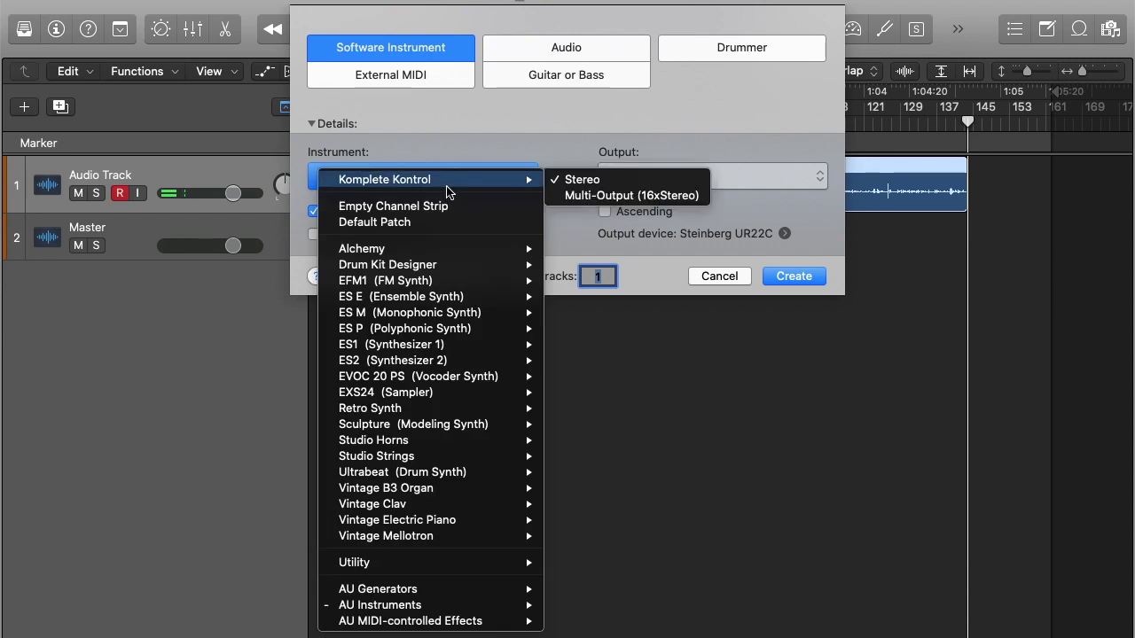
{"action": "left_click", "coordinate": [631, 195]}
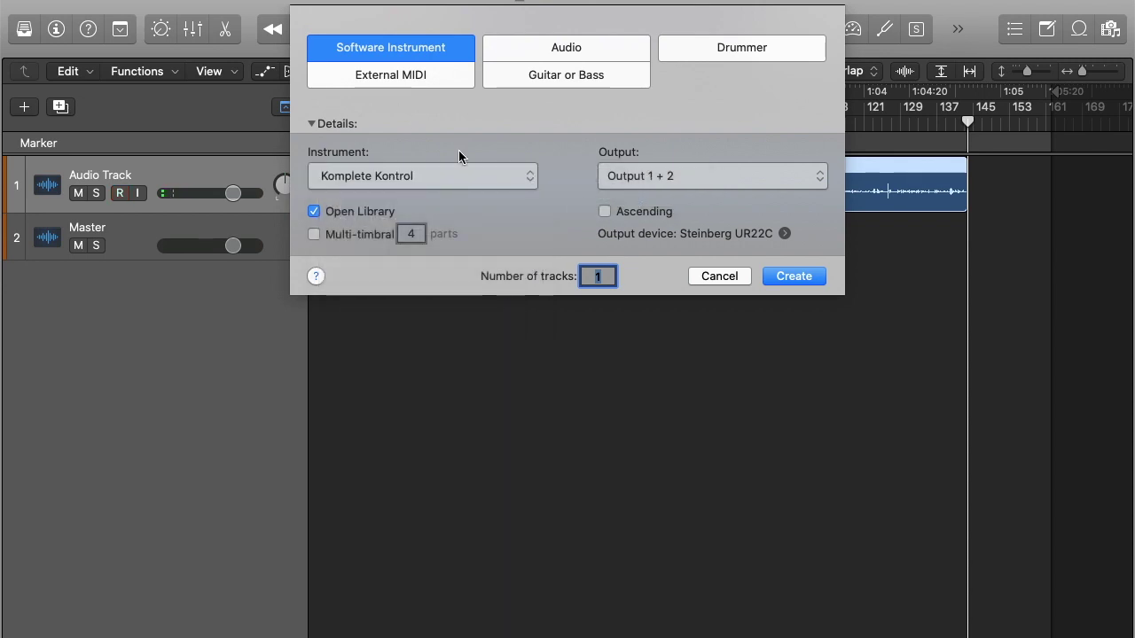
{"action": "left_click", "coordinate": [798, 282]}
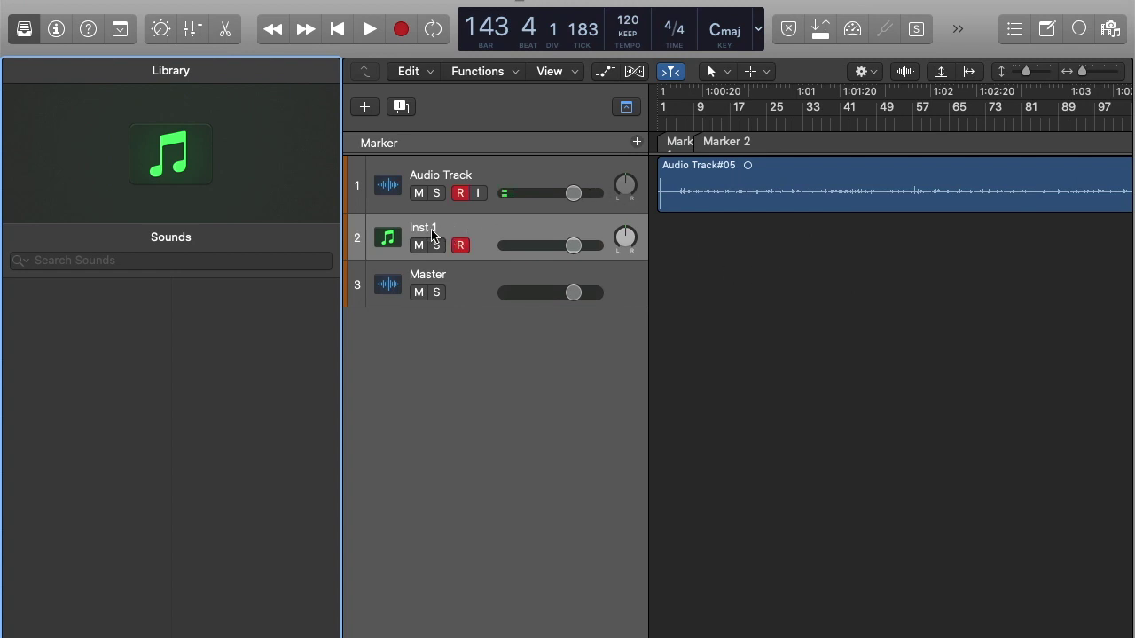
Hide the Library, show the Inspector and open Inst 1's Komplete Kontrol plug-in window.
{"action": "left_click", "coordinate": [29, 29]}
{"action": "left_click", "coordinate": [53, 32]}
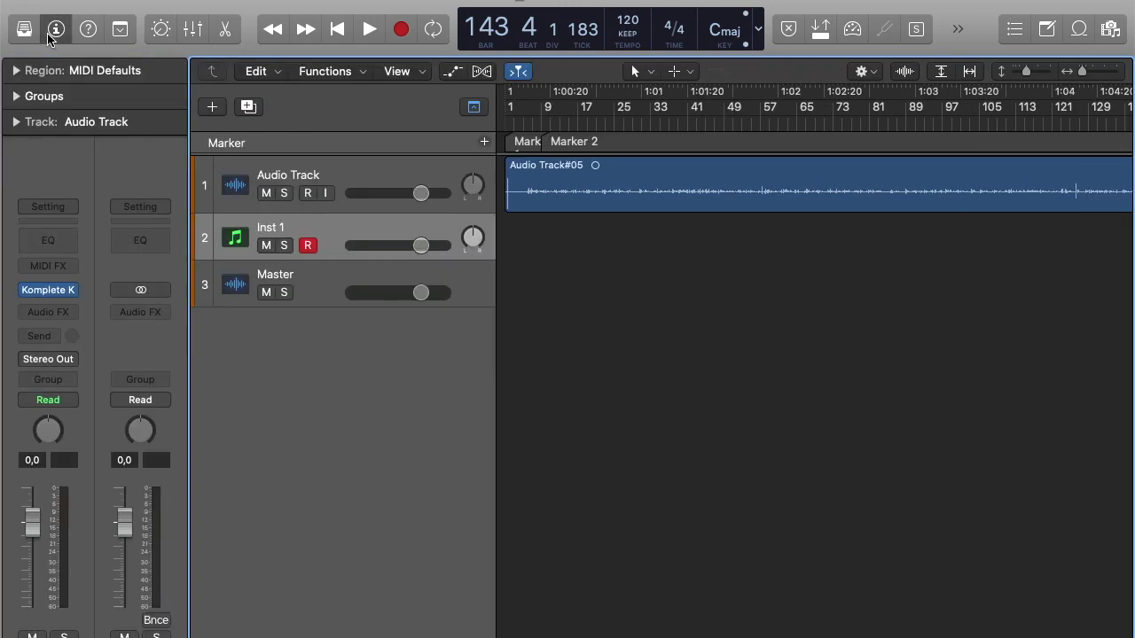
{"action": "left_click", "coordinate": [48, 290]}
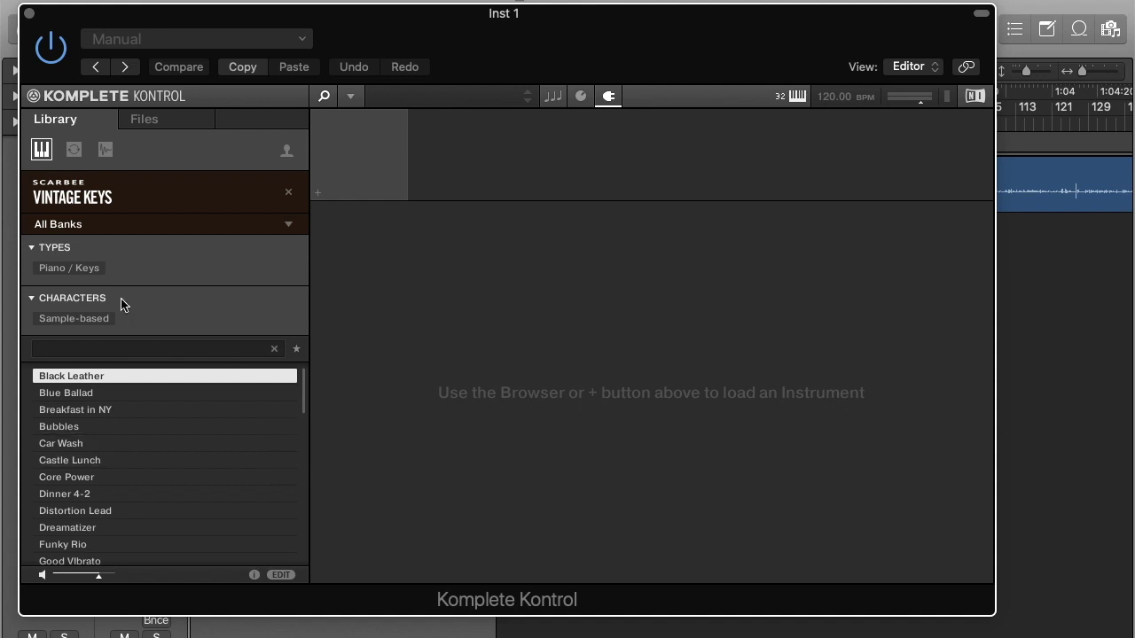
Filter Scarbee Vintage Keys presets to Piano / Keys, narrowing to Electric Piano sounds.
{"action": "left_click", "coordinate": [57, 253]}
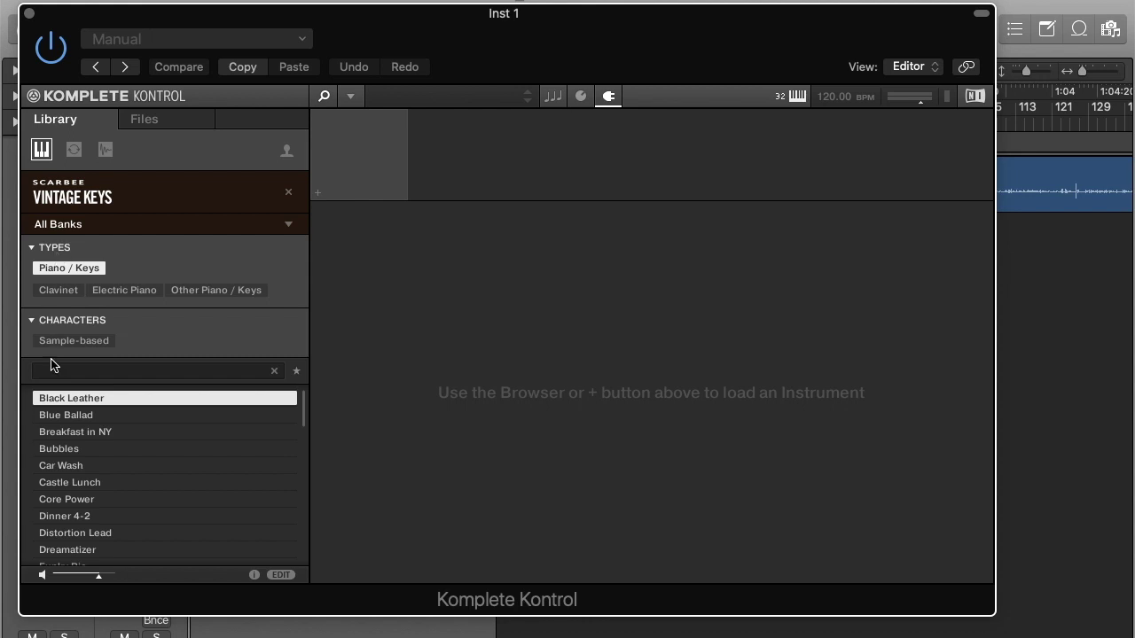
{"action": "left_click", "coordinate": [58, 289]}
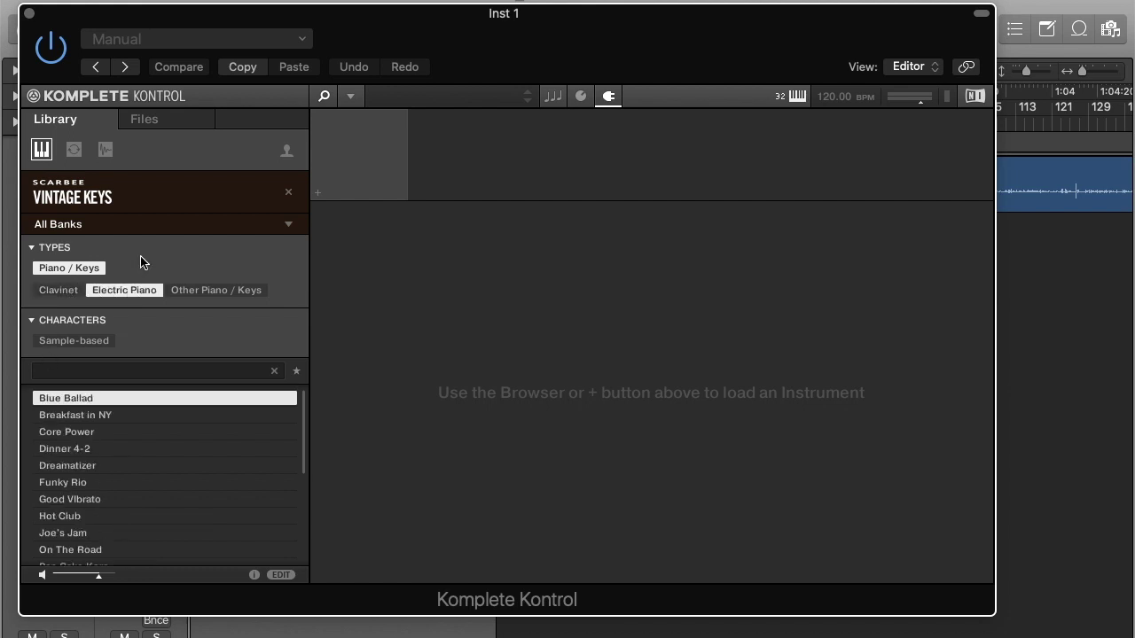
Filter to Electric Piano and Sample-based presets, then load Scarbee Mark I - Stretch Tuned.
{"action": "key", "text": "Left"}
{"action": "key", "text": "Right"}
{"action": "key", "text": "Right"}
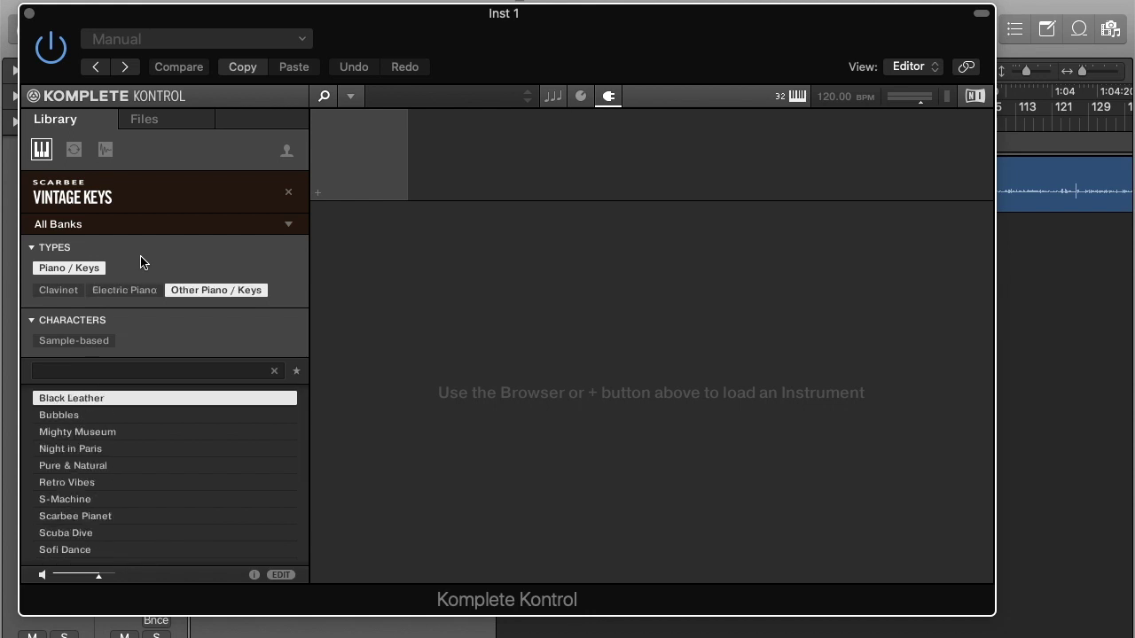
{"action": "key", "text": "Left"}
{"action": "key", "text": "Down"}
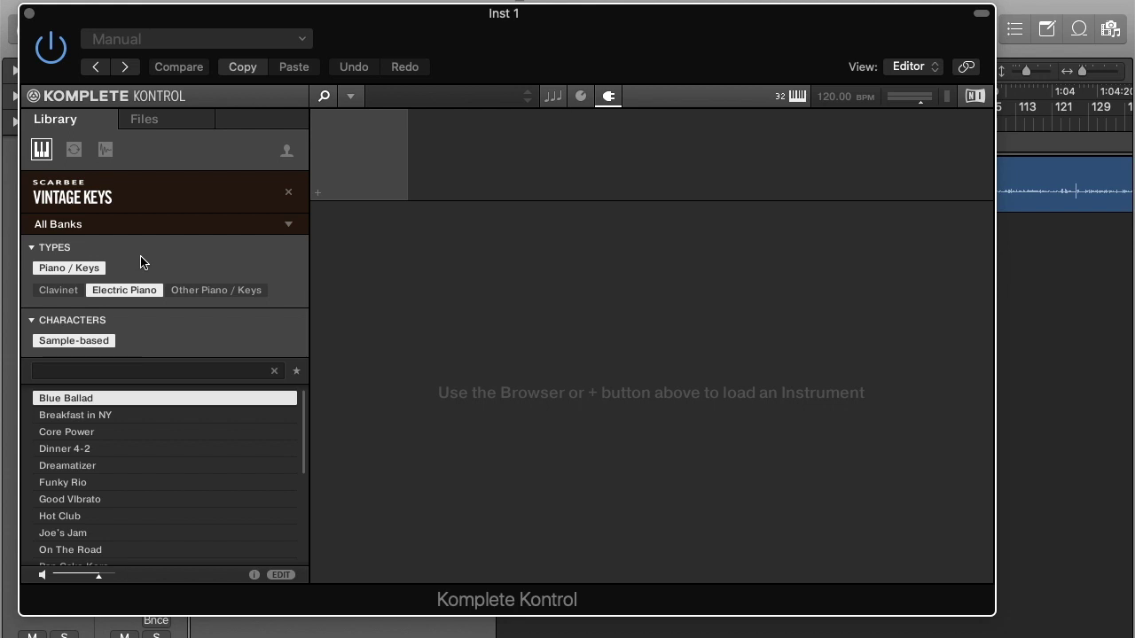
{"action": "key", "text": "Down"}
{"action": "key", "text": "Down"}
{"action": "key", "text": "Down"}
{"action": "key", "text": "Down"}
{"action": "key", "text": "Down"}
{"action": "key", "text": "Down"}
{"action": "key", "text": "Down"}
{"action": "key", "text": "Down"}
{"action": "key", "text": "Down"}
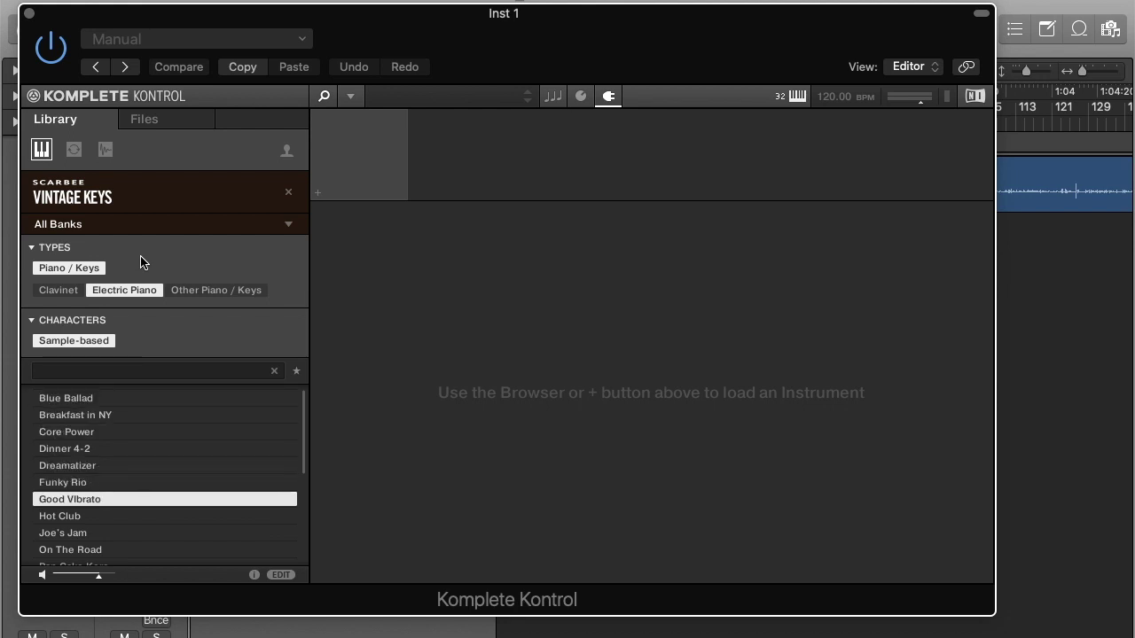
{"action": "key", "text": "Down"}
{"action": "key", "text": "Down"}
{"action": "key", "text": "Down"}
{"action": "key", "text": "Down"}
{"action": "key", "text": "Down"}
{"action": "key", "text": "Down"}
{"action": "key", "text": "Down"}
{"action": "key", "text": "Down"}
{"action": "key", "text": "Down"}
{"action": "key", "text": "Down"}
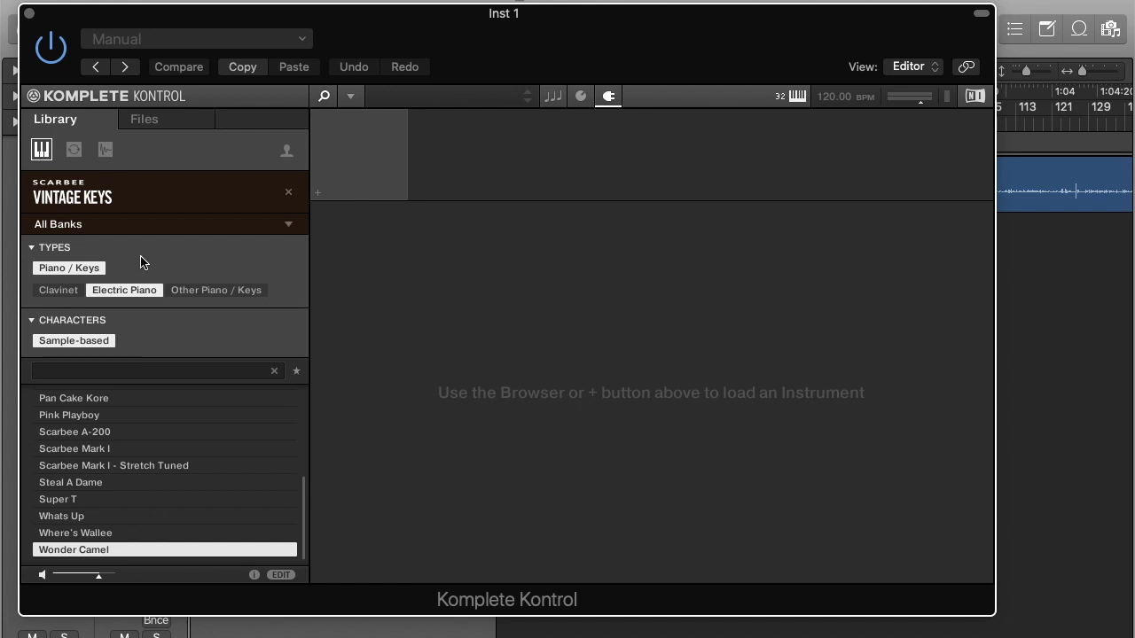
{"action": "key", "text": "Up"}
{"action": "key", "text": "Up"}
{"action": "key", "text": "Up"}
{"action": "key", "text": "Up"}
{"action": "key", "text": "Up"}
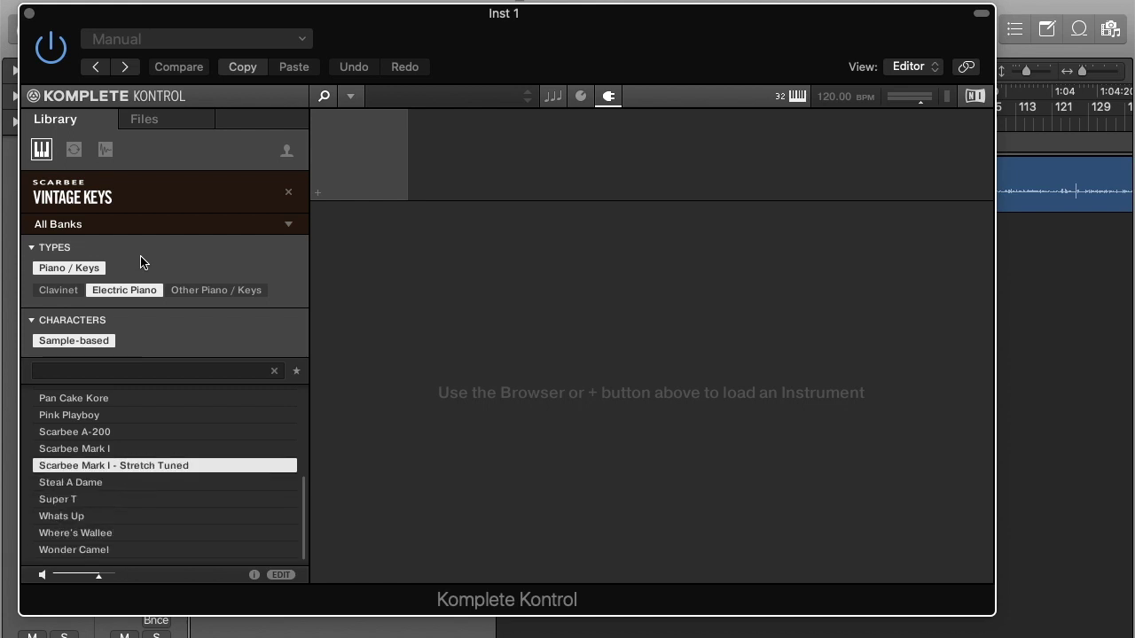
{"action": "key", "text": "Return"}
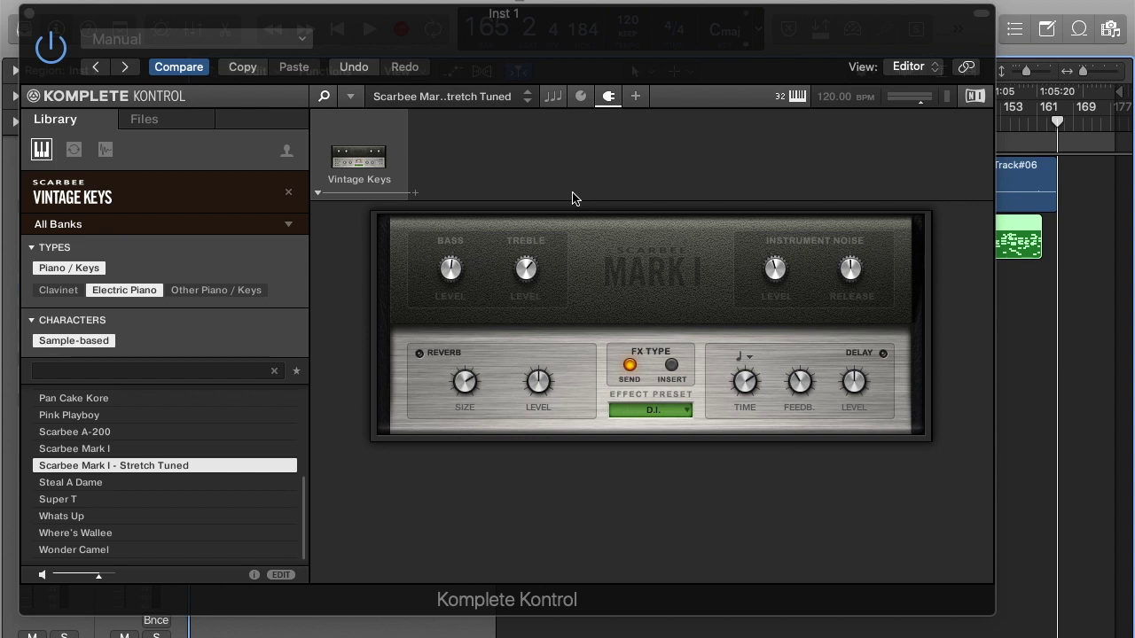
Try Steal A Dame, settle on plain Scarbee Mark I, and close the Komplete Kontrol window.
{"action": "key", "text": "Down"}
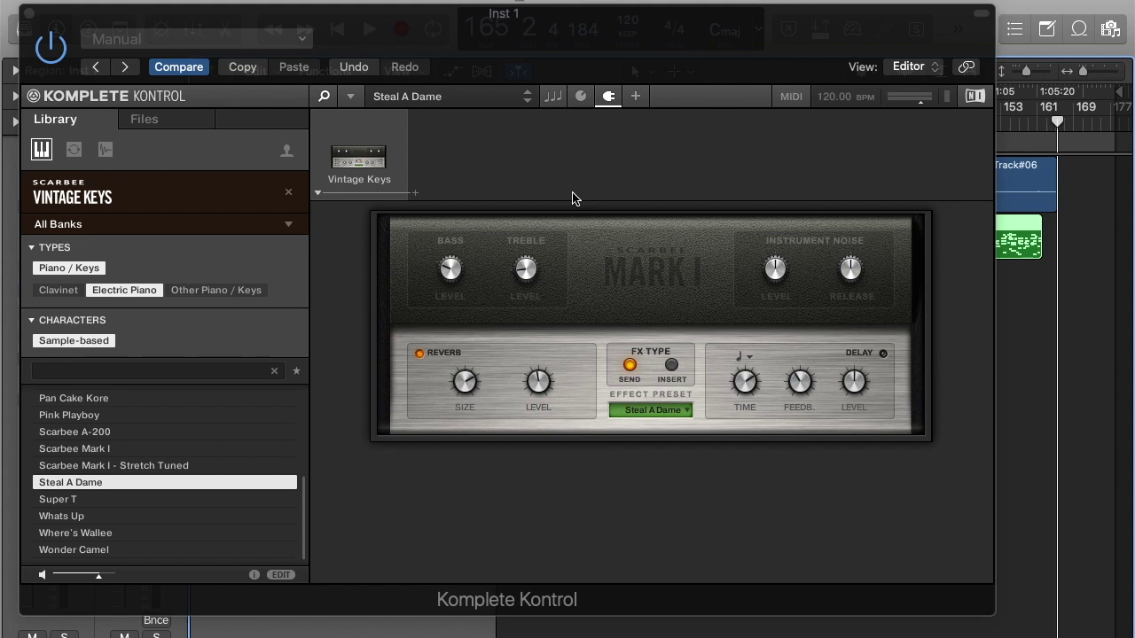
{"action": "key", "text": "Up"}
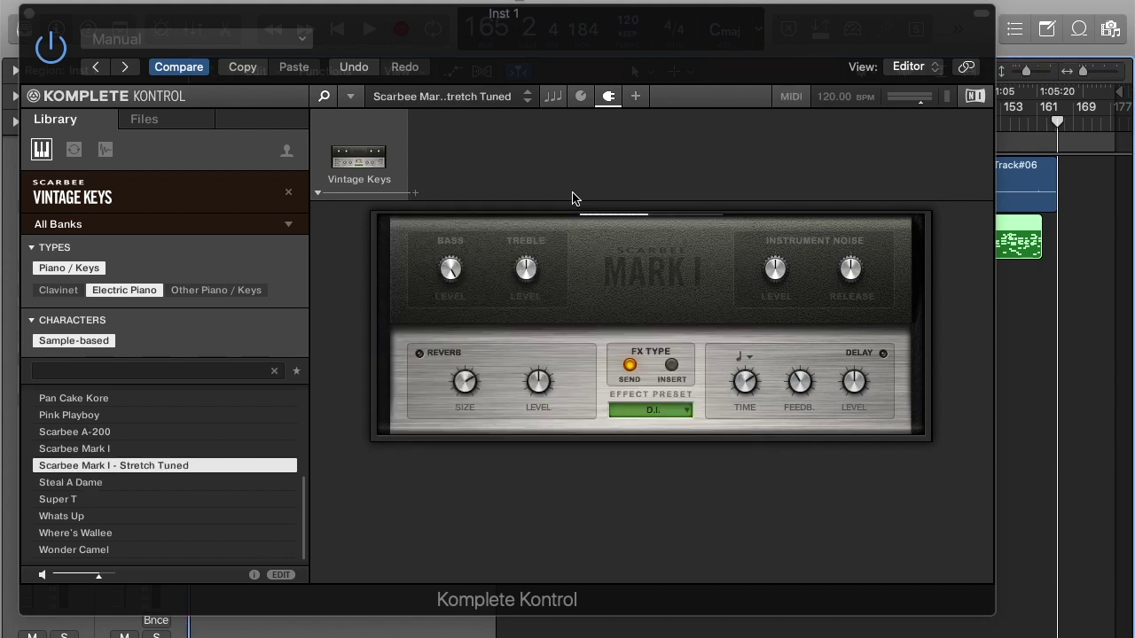
{"action": "key", "text": "Up"}
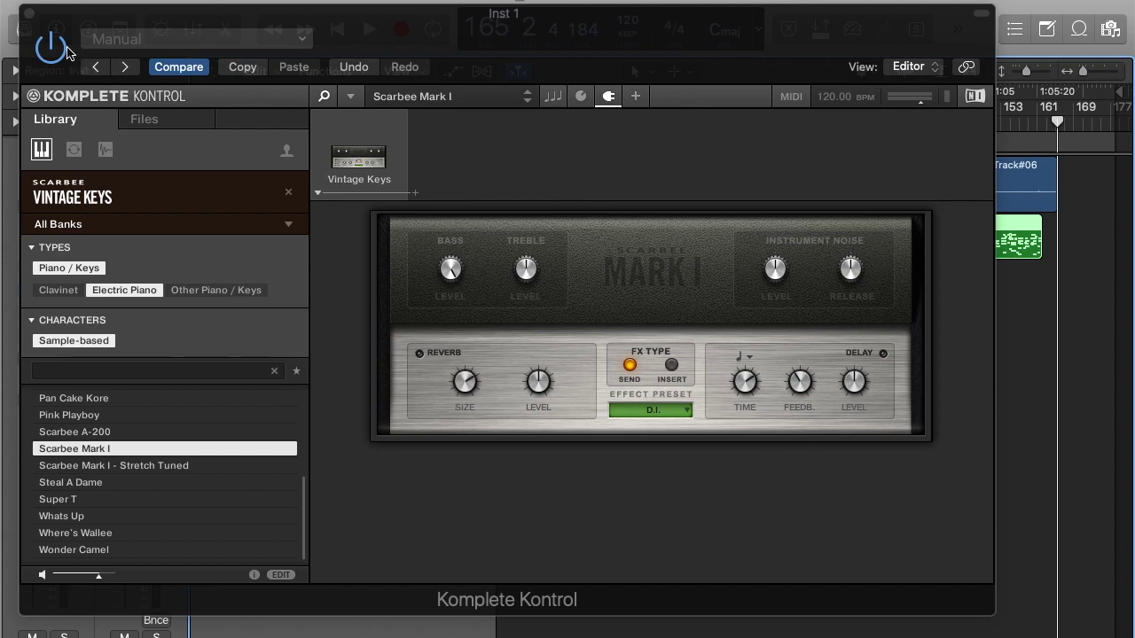
{"action": "left_click", "coordinate": [28, 14]}
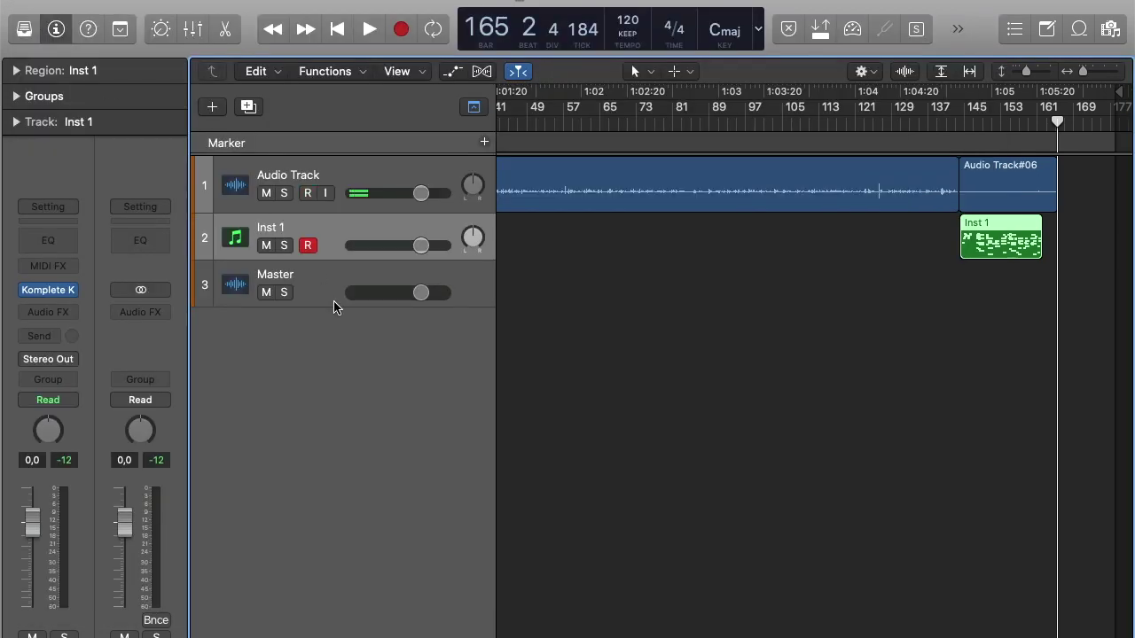